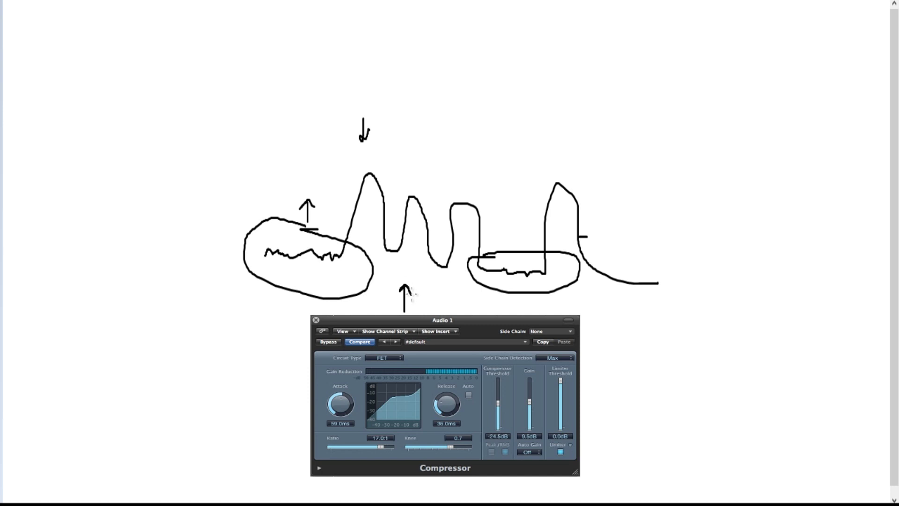
Draw a roughly horizontal line across the peaks of the sketched waveform.
{"action": "mouse_move", "coordinate": [350, 184]}
{"action": "left_mouse_down"}
{"action": "mouse_move", "coordinate": [399, 194]}
{"action": "mouse_move", "coordinate": [640, 197]}
{"action": "left_mouse_up"}
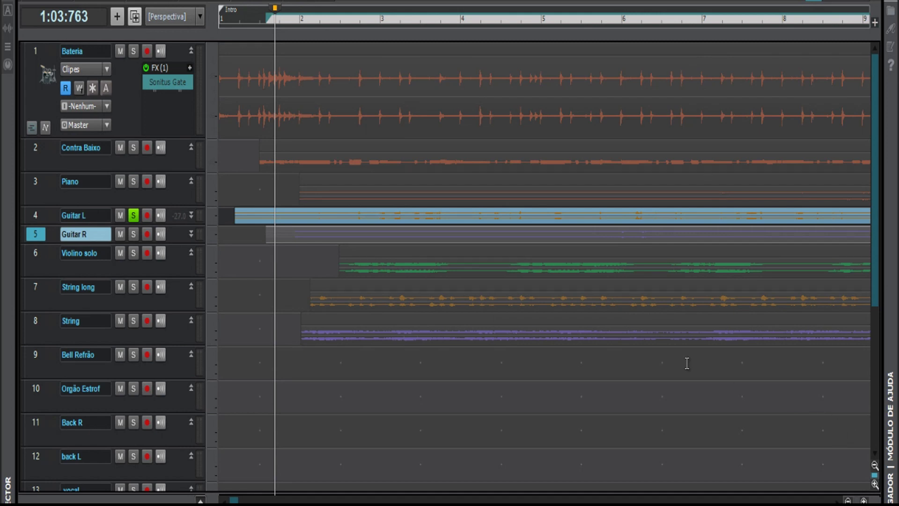
Open the Sonitus Gate on the Bateria track and raise its input threshold.
{"action": "double_click", "coordinate": [170, 84]}
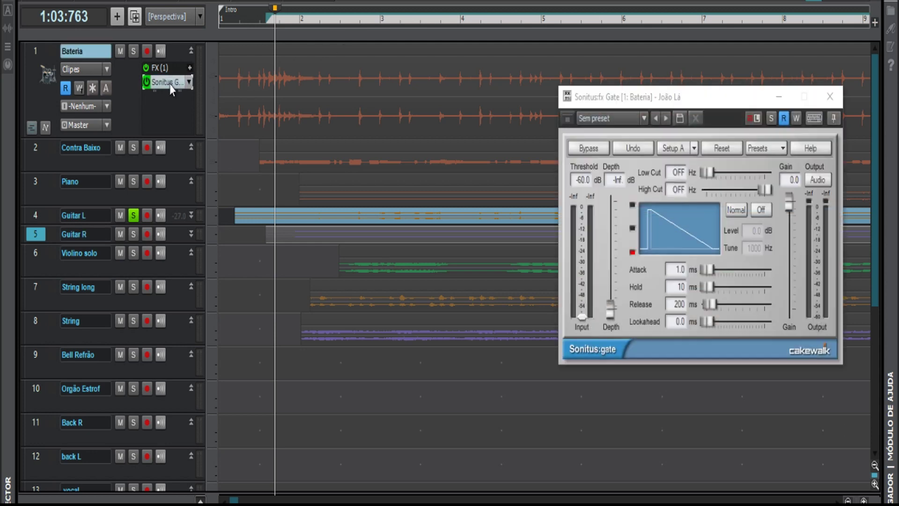
{"action": "left_click_drag", "start_coordinate": [731, 101], "coordinate": [543, 59]}
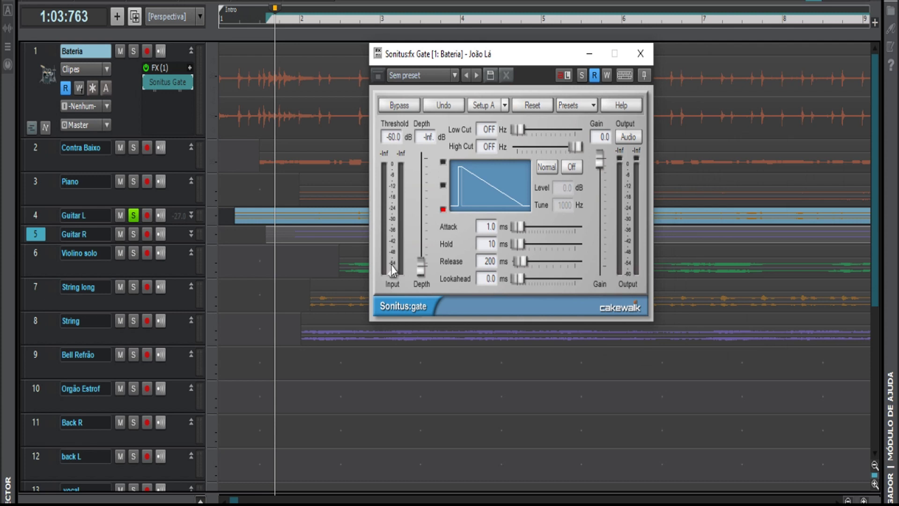
{"action": "left_click_drag", "start_coordinate": [393, 276], "coordinate": [392, 254]}
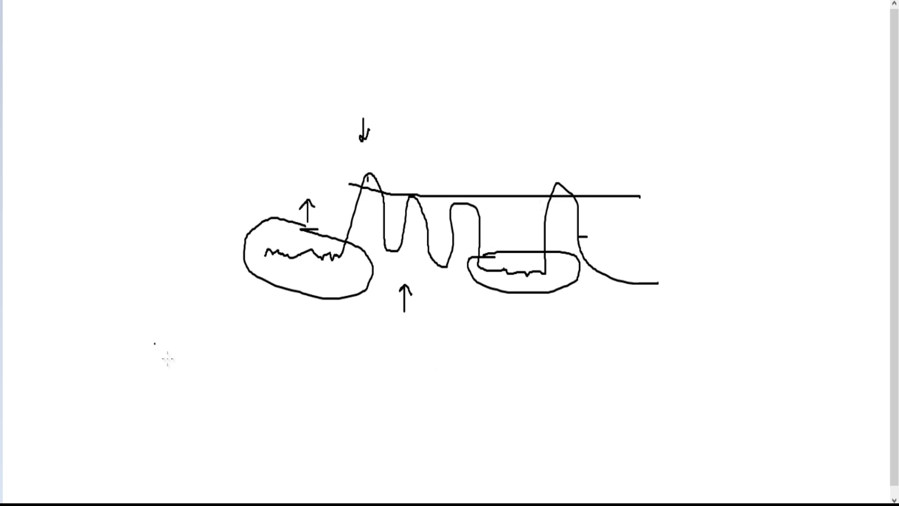
Sketch a second waveform below the first and mark short lines above its low-level start.
{"action": "mouse_move", "coordinate": [237, 399]}
{"action": "left_mouse_down"}
{"action": "mouse_move", "coordinate": [266, 399]}
{"action": "mouse_move", "coordinate": [279, 387]}
{"action": "mouse_move", "coordinate": [283, 396]}
{"action": "mouse_move", "coordinate": [307, 361]}
{"action": "mouse_move", "coordinate": [341, 364]}
{"action": "mouse_move", "coordinate": [450, 423]}
{"action": "left_mouse_up"}
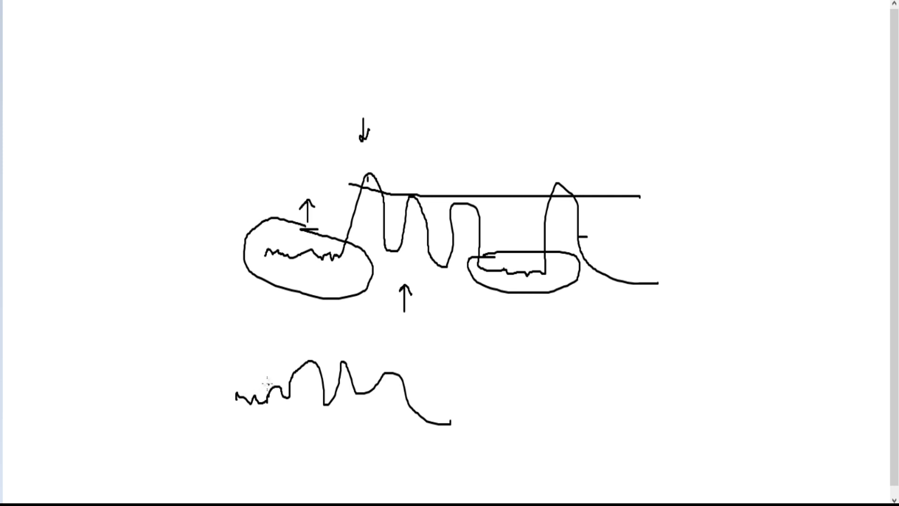
{"action": "mouse_move", "coordinate": [229, 385]}
{"action": "left_mouse_down"}
{"action": "mouse_move", "coordinate": [263, 385]}
{"action": "mouse_move", "coordinate": [236, 385]}
{"action": "left_mouse_up"}
{"action": "mouse_move", "coordinate": [234, 370]}
{"action": "left_mouse_down"}
{"action": "mouse_move", "coordinate": [221, 383]}
{"action": "mouse_move", "coordinate": [239, 423]}
{"action": "mouse_move", "coordinate": [268, 419]}
{"action": "mouse_move", "coordinate": [270, 382]}
{"action": "mouse_move", "coordinate": [246, 370]}
{"action": "left_mouse_up"}
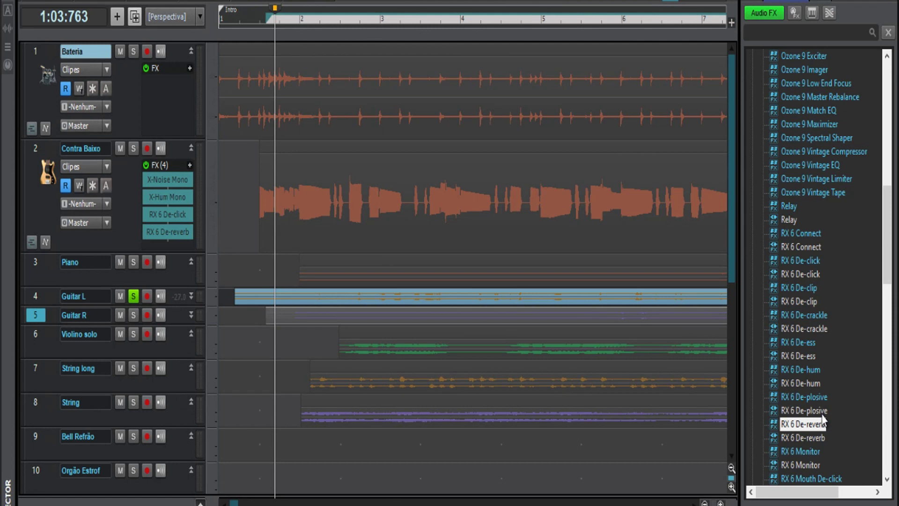
Open X-Noise Mono on the Contra Baixo track and start, then stop, learning a noise profile.
{"action": "double_click", "coordinate": [167, 179]}
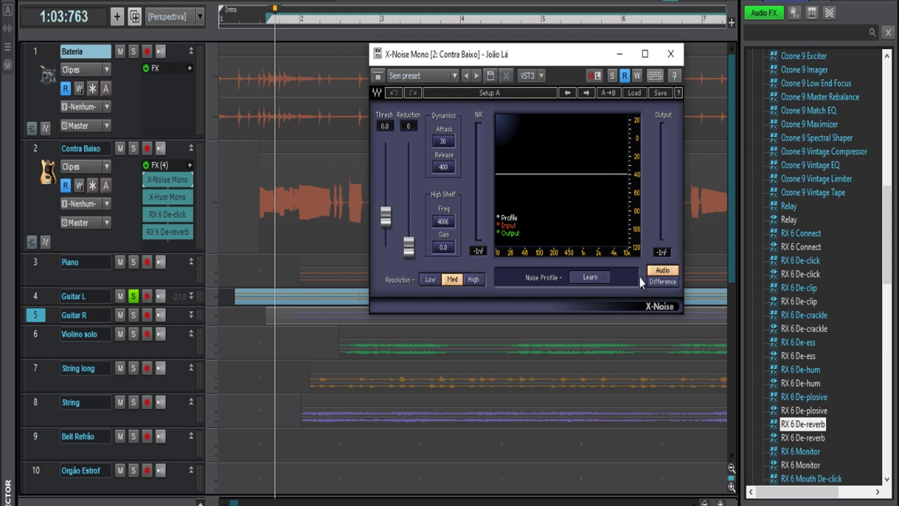
{"action": "left_click", "coordinate": [591, 279]}
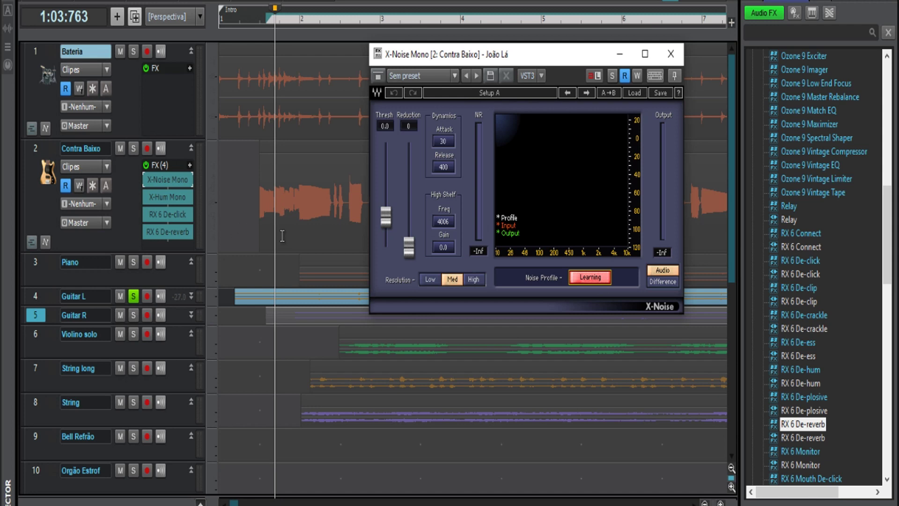
{"action": "left_click", "coordinate": [591, 277]}
Review the settings of the X-Hum Mono, RX 6 De-click and RX 6 De-reverb effects on the Contra Baixo track.
{"action": "double_click", "coordinate": [174, 199]}
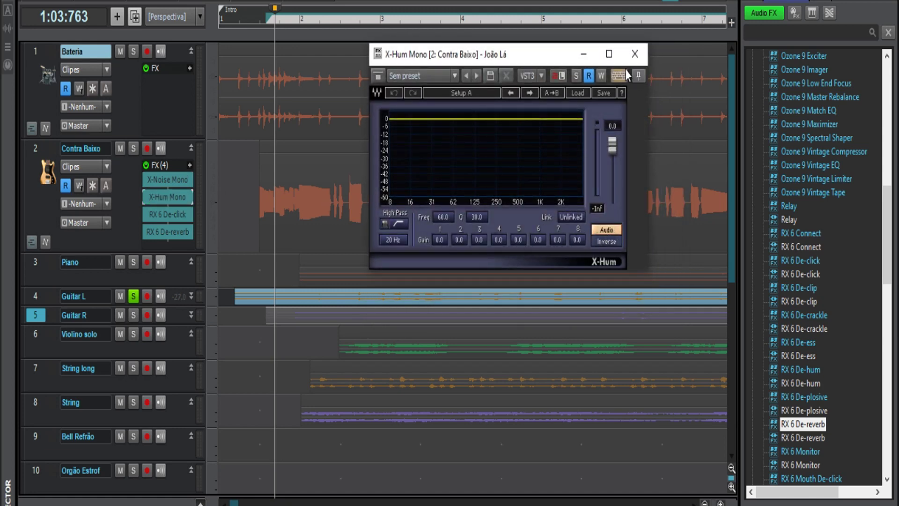
{"action": "left_click", "coordinate": [634, 54]}
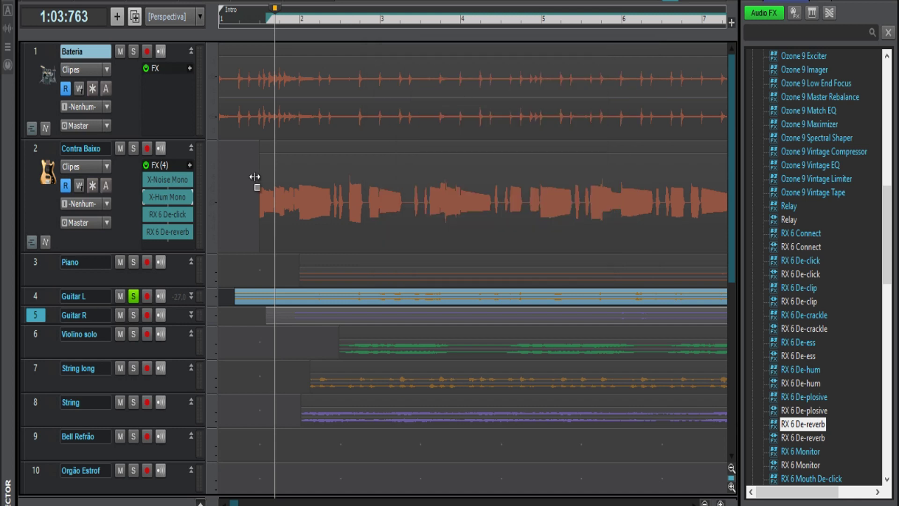
{"action": "double_click", "coordinate": [169, 219]}
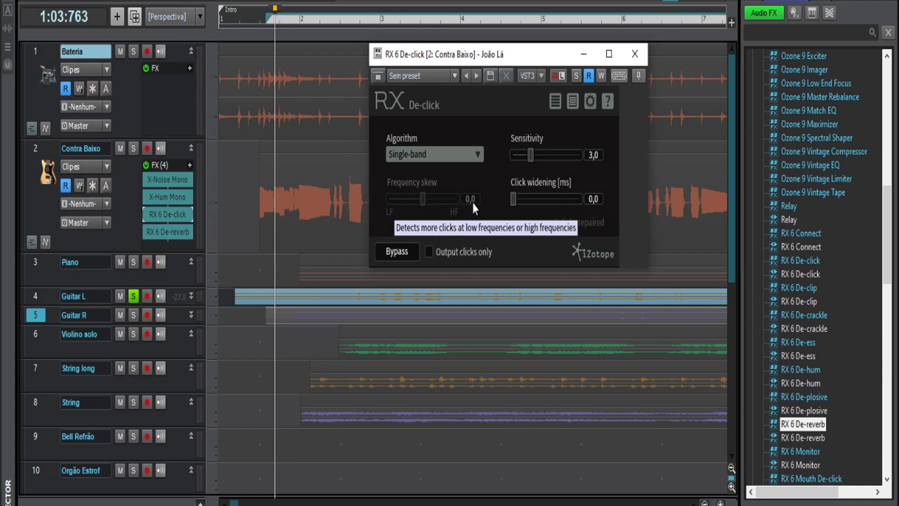
{"action": "double_click", "coordinate": [167, 234]}
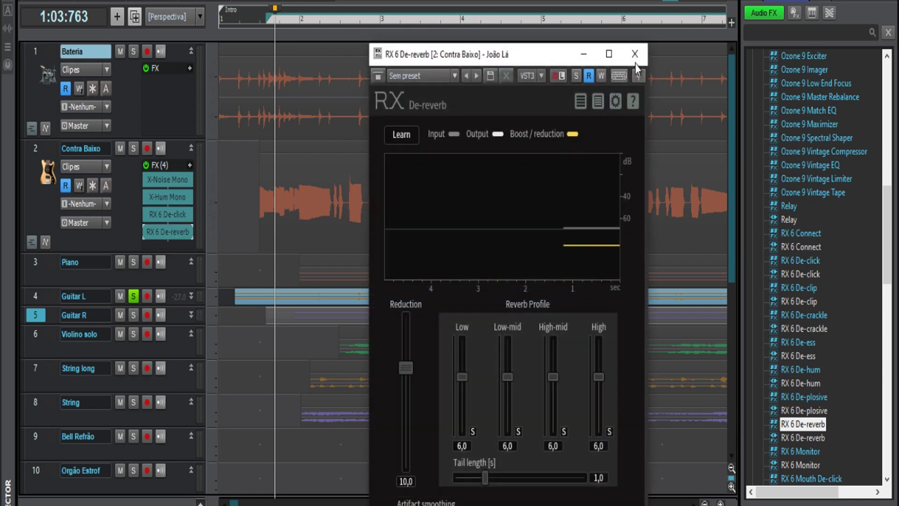
{"action": "left_click", "coordinate": [634, 54]}
{"action": "double_click", "coordinate": [165, 215]}
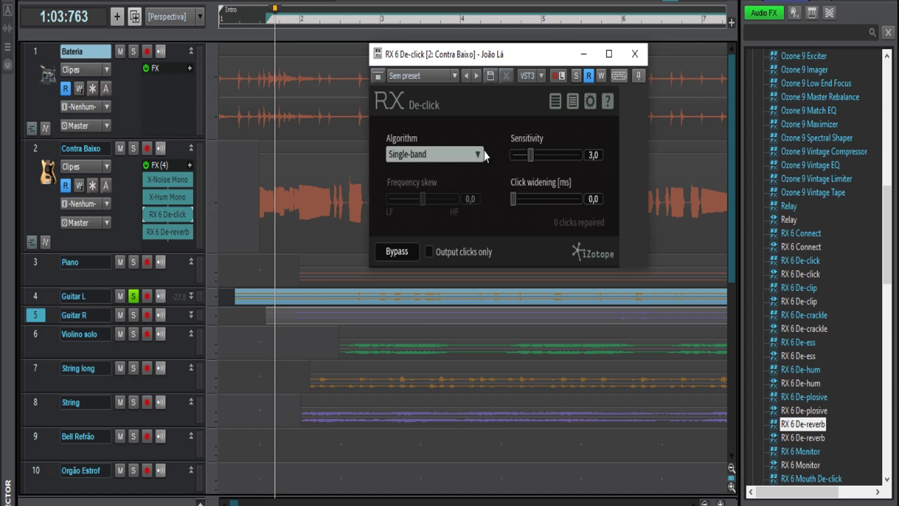
{"action": "left_click", "coordinate": [635, 54]}
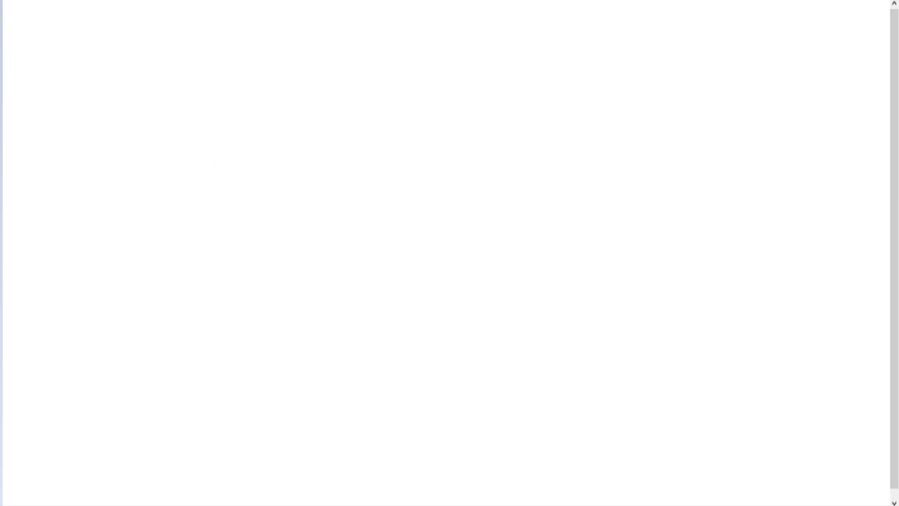
Draw a long wavy spectrum curve with sloping ends across the blank canvas.
{"action": "left_click_drag", "start_coordinate": [247, 254], "coordinate": [264, 228]}
{"action": "mouse_move", "coordinate": [264, 227]}
{"action": "left_mouse_down"}
{"action": "mouse_move", "coordinate": [274, 245]}
{"action": "mouse_move", "coordinate": [284, 233]}
{"action": "mouse_move", "coordinate": [340, 234]}
{"action": "mouse_move", "coordinate": [625, 283]}
{"action": "mouse_move", "coordinate": [652, 300]}
{"action": "left_mouse_up"}
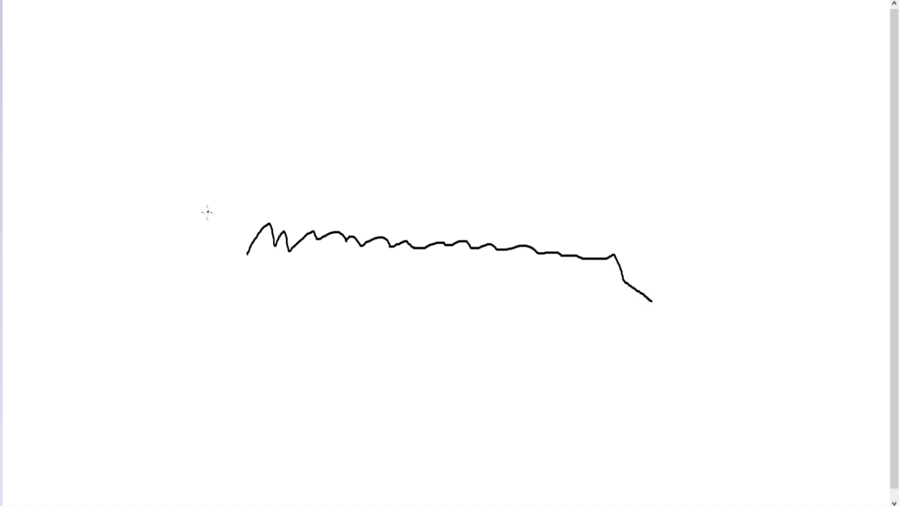
{"action": "left_click_drag", "start_coordinate": [246, 255], "coordinate": [234, 284]}
Write 100, 50 and 30 near the curve's low end and draw two outward-pointing arrows above it.
{"action": "mouse_move", "coordinate": [278, 194]}
{"action": "left_mouse_down"}
{"action": "mouse_move", "coordinate": [287, 165]}
{"action": "mouse_move", "coordinate": [283, 209]}
{"action": "mouse_move", "coordinate": [322, 188]}
{"action": "mouse_move", "coordinate": [299, 185]}
{"action": "mouse_move", "coordinate": [336, 181]}
{"action": "mouse_move", "coordinate": [330, 186]}
{"action": "left_mouse_up"}
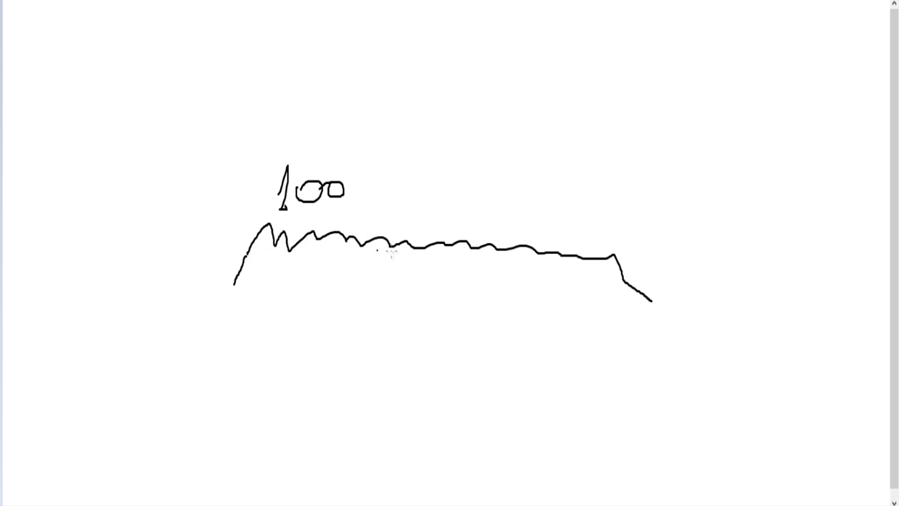
{"action": "mouse_move", "coordinate": [403, 102]}
{"action": "left_mouse_down"}
{"action": "mouse_move", "coordinate": [339, 105]}
{"action": "mouse_move", "coordinate": [328, 123]}
{"action": "mouse_move", "coordinate": [337, 122]}
{"action": "left_mouse_up"}
{"action": "mouse_move", "coordinate": [529, 102]}
{"action": "left_mouse_down"}
{"action": "mouse_move", "coordinate": [582, 117]}
{"action": "mouse_move", "coordinate": [547, 126]}
{"action": "left_mouse_up"}
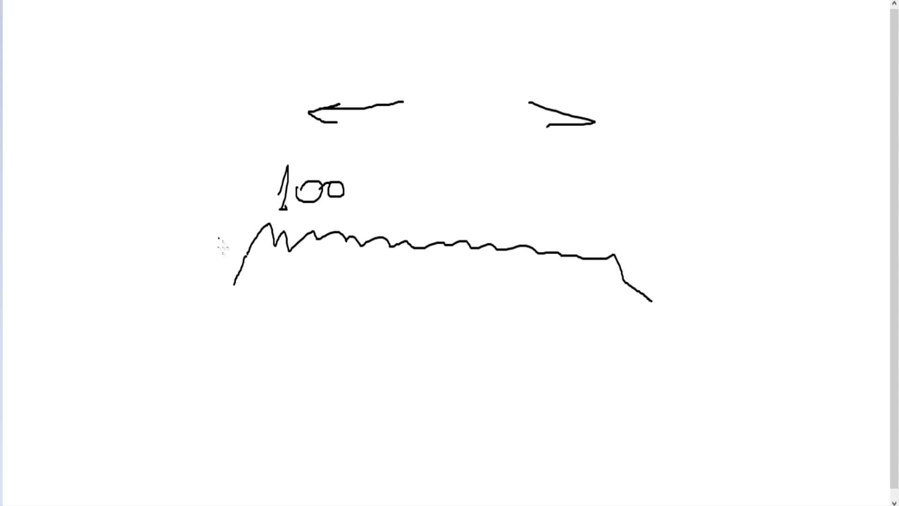
{"action": "mouse_move", "coordinate": [227, 175]}
{"action": "left_mouse_down"}
{"action": "mouse_move", "coordinate": [213, 175]}
{"action": "mouse_move", "coordinate": [217, 194]}
{"action": "mouse_move", "coordinate": [206, 194]}
{"action": "mouse_move", "coordinate": [237, 194]}
{"action": "mouse_move", "coordinate": [226, 185]}
{"action": "left_mouse_up"}
{"action": "mouse_move", "coordinate": [146, 155]}
{"action": "left_mouse_down"}
{"action": "mouse_move", "coordinate": [149, 183]}
{"action": "mouse_move", "coordinate": [133, 183]}
{"action": "mouse_move", "coordinate": [158, 174]}
{"action": "left_mouse_up"}
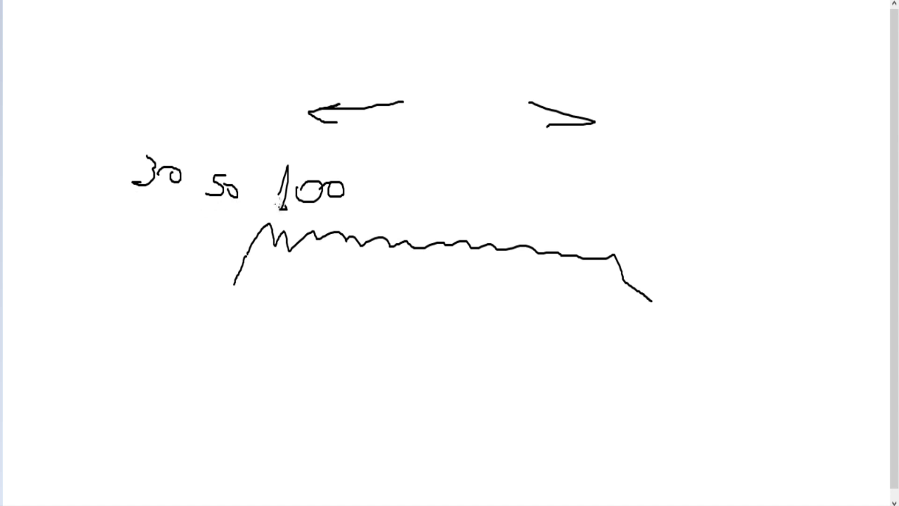
Circle the curve's first peaks and sketch an outline above and a circle below the numbers 30 and 50.
{"action": "mouse_move", "coordinate": [265, 209]}
{"action": "left_mouse_down"}
{"action": "mouse_move", "coordinate": [253, 224]}
{"action": "mouse_move", "coordinate": [257, 251]}
{"action": "mouse_move", "coordinate": [259, 219]}
{"action": "left_mouse_up"}
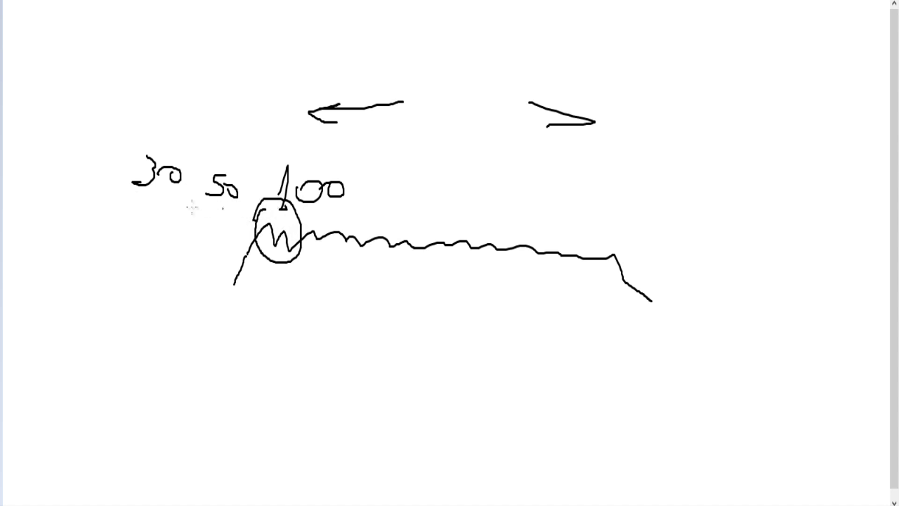
{"action": "left_click_drag", "start_coordinate": [189, 237], "coordinate": [227, 237]}
{"action": "mouse_move", "coordinate": [155, 71]}
{"action": "left_mouse_down"}
{"action": "mouse_move", "coordinate": [146, 79]}
{"action": "mouse_move", "coordinate": [159, 102]}
{"action": "mouse_move", "coordinate": [221, 100]}
{"action": "mouse_move", "coordinate": [188, 66]}
{"action": "mouse_move", "coordinate": [155, 60]}
{"action": "left_mouse_up"}
{"action": "mouse_move", "coordinate": [150, 237]}
{"action": "left_mouse_down"}
{"action": "mouse_move", "coordinate": [144, 285]}
{"action": "mouse_move", "coordinate": [147, 255]}
{"action": "mouse_move", "coordinate": [155, 261]}
{"action": "left_mouse_up"}
{"action": "left_click_drag", "start_coordinate": [171, 268], "coordinate": [172, 273]}
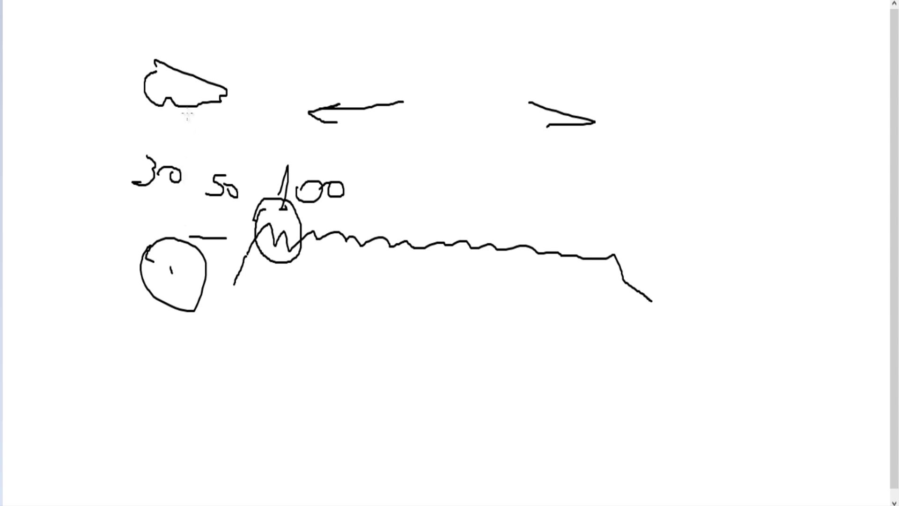
Bracket the two sketched shapes together and circle the numbers 30 and 50.
{"action": "mouse_move", "coordinate": [134, 78]}
{"action": "left_mouse_down"}
{"action": "mouse_move", "coordinate": [86, 146]}
{"action": "mouse_move", "coordinate": [75, 257]}
{"action": "mouse_move", "coordinate": [133, 271]}
{"action": "left_mouse_up"}
{"action": "mouse_move", "coordinate": [147, 146]}
{"action": "left_mouse_down"}
{"action": "mouse_move", "coordinate": [125, 180]}
{"action": "mouse_move", "coordinate": [244, 210]}
{"action": "mouse_move", "coordinate": [131, 147]}
{"action": "mouse_move", "coordinate": [145, 158]}
{"action": "left_mouse_up"}
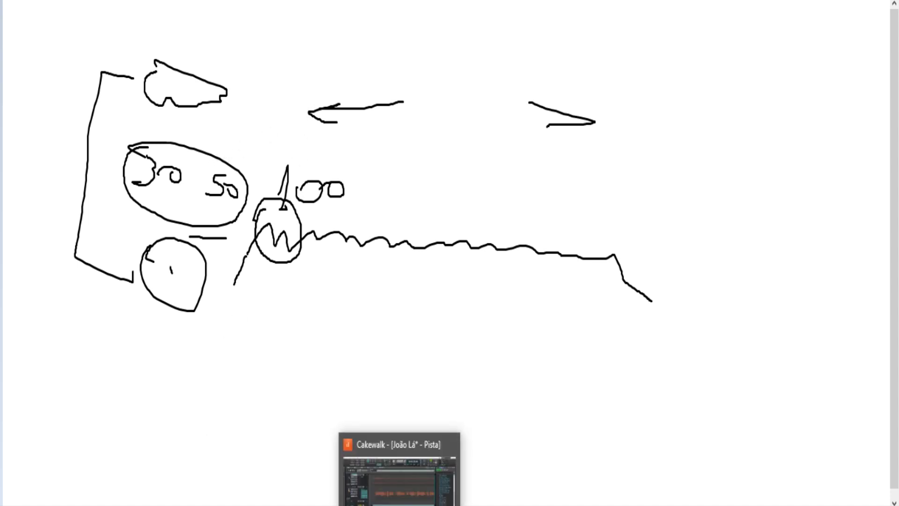
Switch to Cakewalk and delete all the effects from the Contra Baixo track.
{"action": "left_click", "coordinate": [402, 468]}
{"action": "scroll", "coordinate": [333, 217], "scroll_direction": "down", "scroll_amount": 3}
{"action": "scroll", "coordinate": [334, 216], "scroll_direction": "up", "scroll_amount": 3}
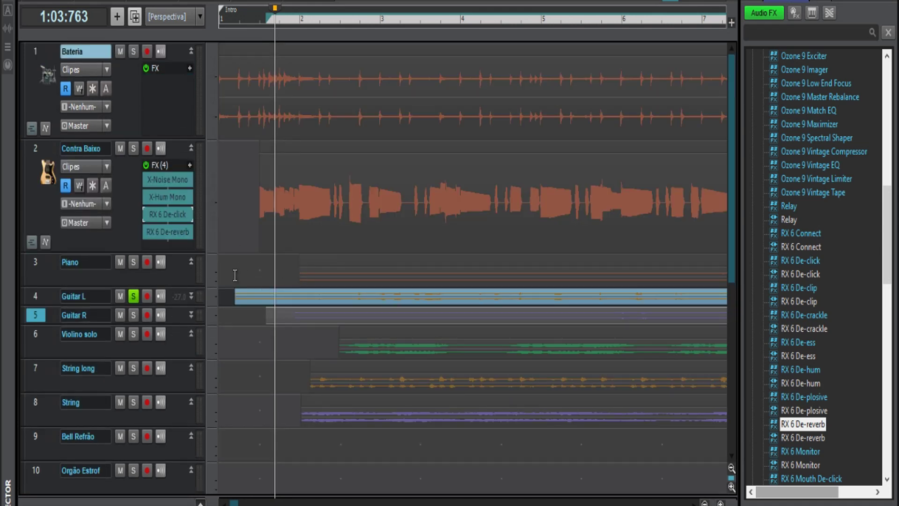
{"action": "right_click", "coordinate": [178, 186]}
{"action": "left_click", "coordinate": [177, 196]}
{"action": "right_click", "coordinate": [171, 188]}
{"action": "left_click", "coordinate": [177, 199]}
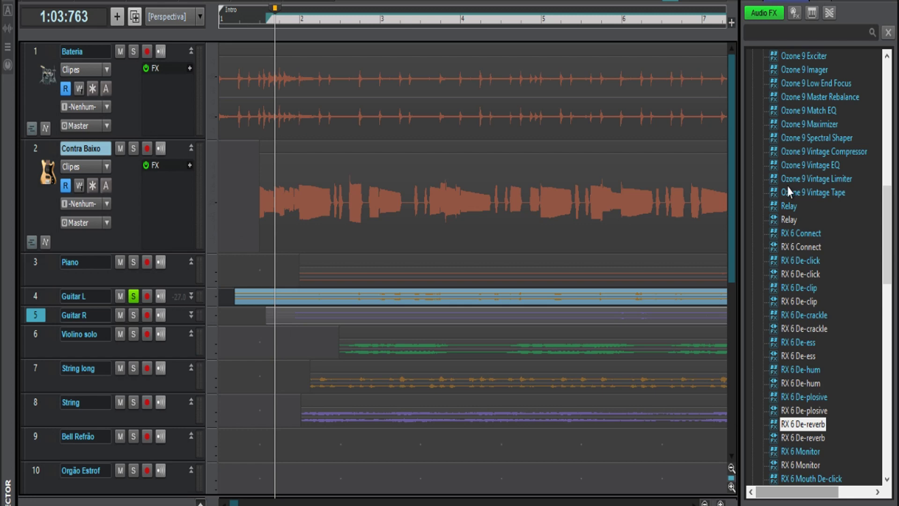
Add the LP EQ from the Cakewalk effects folder to the Contra Baixo track.
{"action": "scroll", "coordinate": [793, 135], "scroll_direction": "up", "scroll_amount": 9}
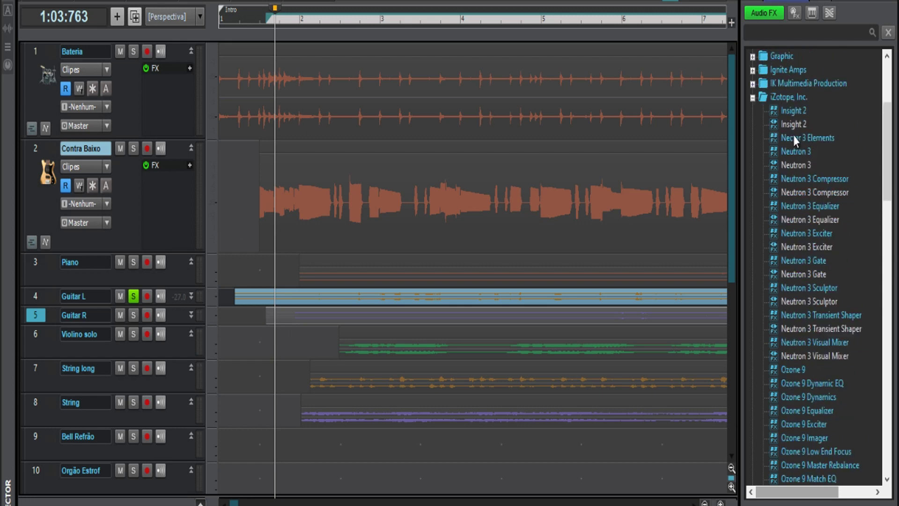
{"action": "left_click", "coordinate": [753, 98]}
{"action": "scroll", "coordinate": [793, 151], "scroll_direction": "up", "scroll_amount": 4}
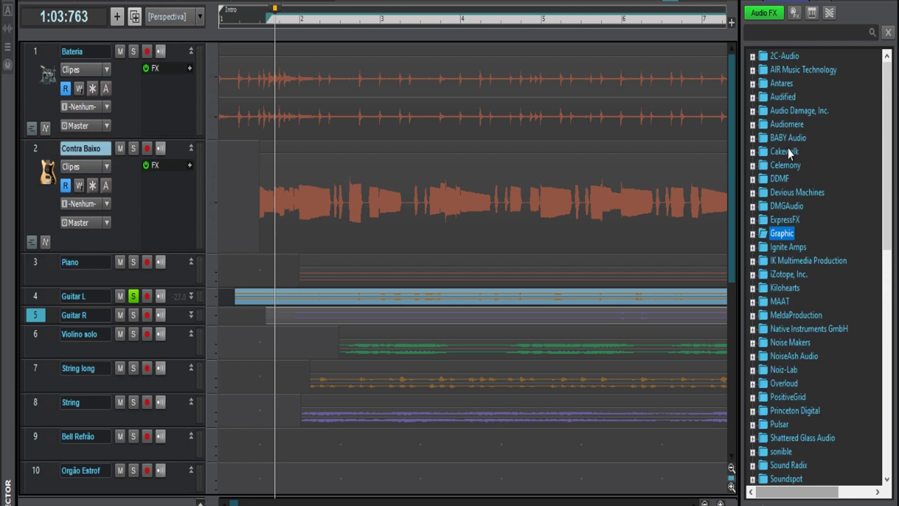
{"action": "left_click", "coordinate": [753, 153]}
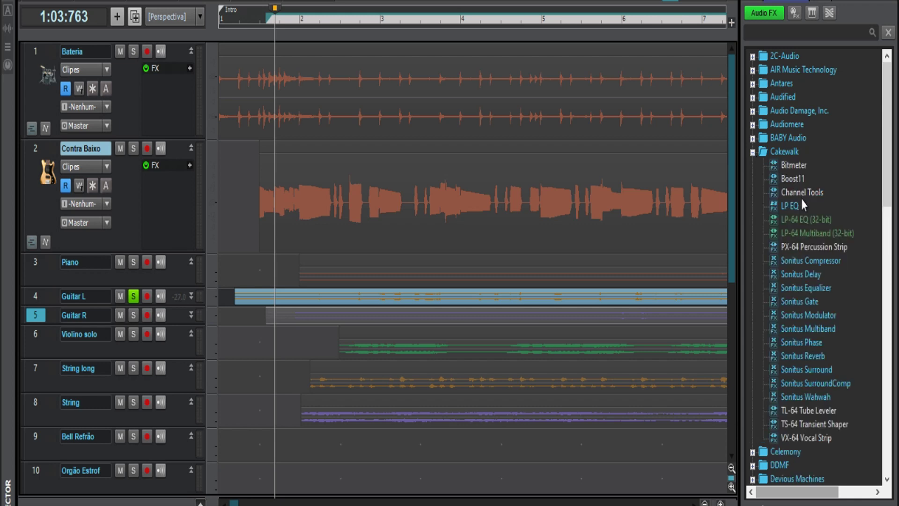
{"action": "left_click_drag", "start_coordinate": [793, 208], "coordinate": [160, 205]}
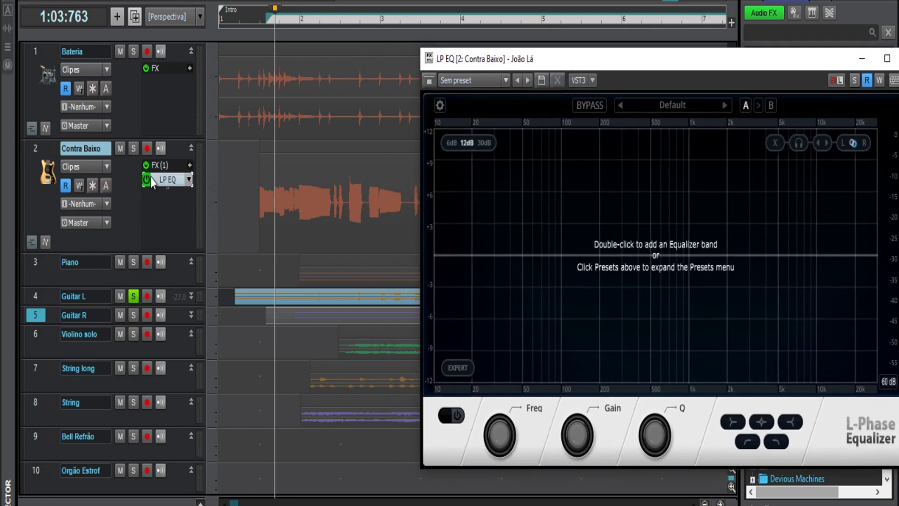
Solo the Contra Baixo track and play it briefly through the LP EQ, with the equalizer window moved fully into view.
{"action": "left_click", "coordinate": [133, 148]}
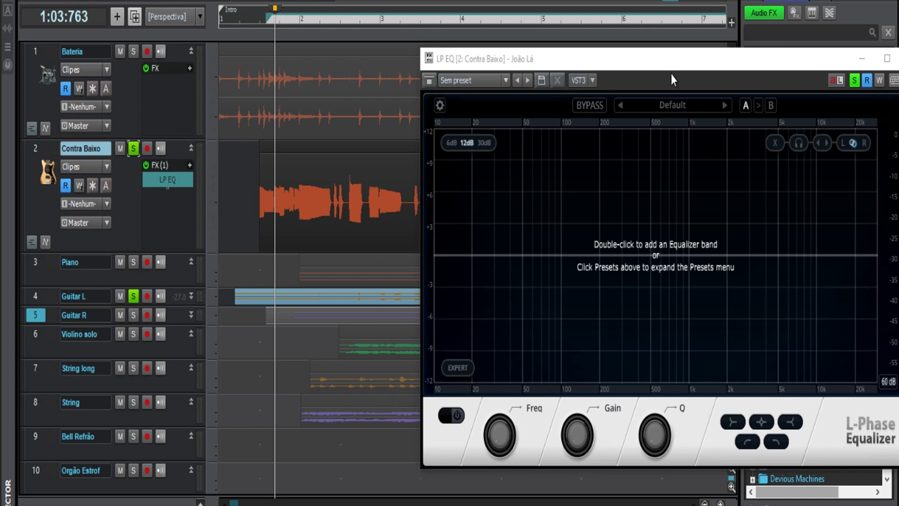
{"action": "key", "text": "space"}
{"action": "left_click_drag", "start_coordinate": [671, 59], "coordinate": [626, 36]}
{"action": "key", "text": "space"}
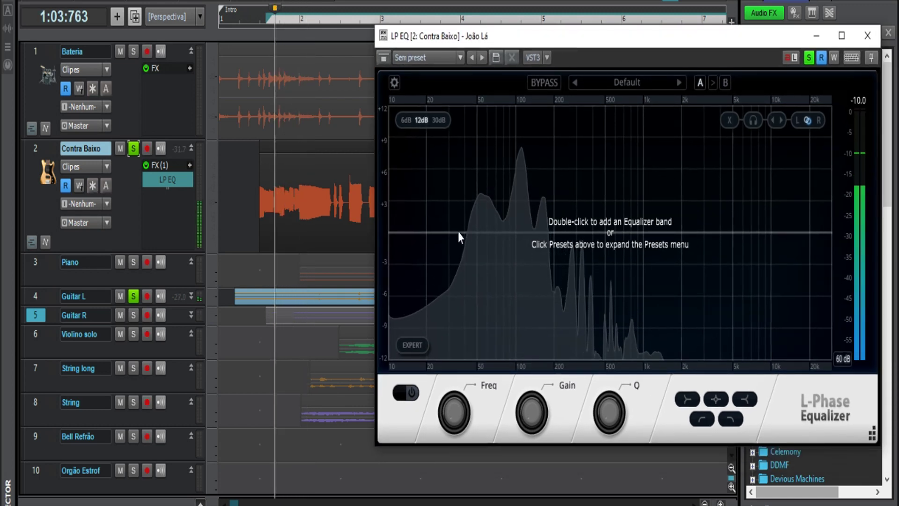
Add an equalizer band at about 98 Hz and make it a high-pass filter.
{"action": "double_click", "coordinate": [462, 229]}
{"action": "left_click_drag", "start_coordinate": [448, 408], "coordinate": [540, 309]}
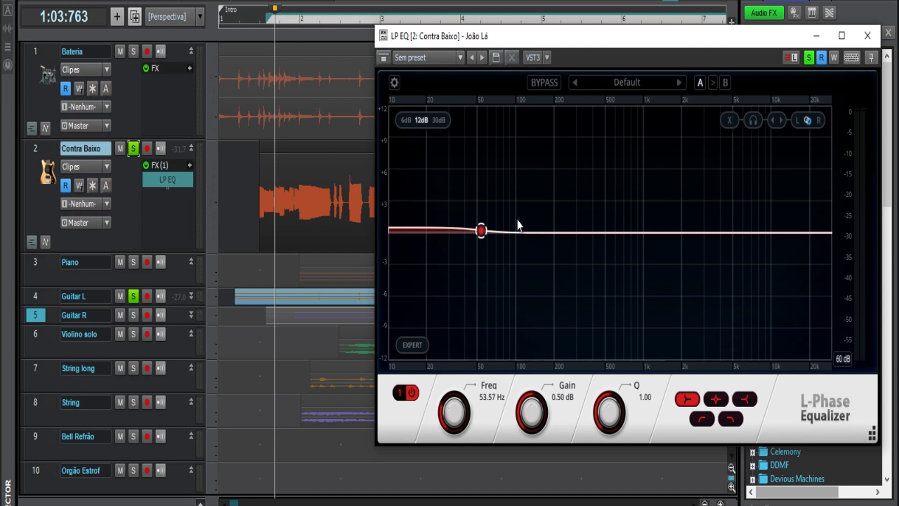
{"action": "left_click_drag", "start_coordinate": [483, 230], "coordinate": [515, 232]}
{"action": "left_click", "coordinate": [701, 419]}
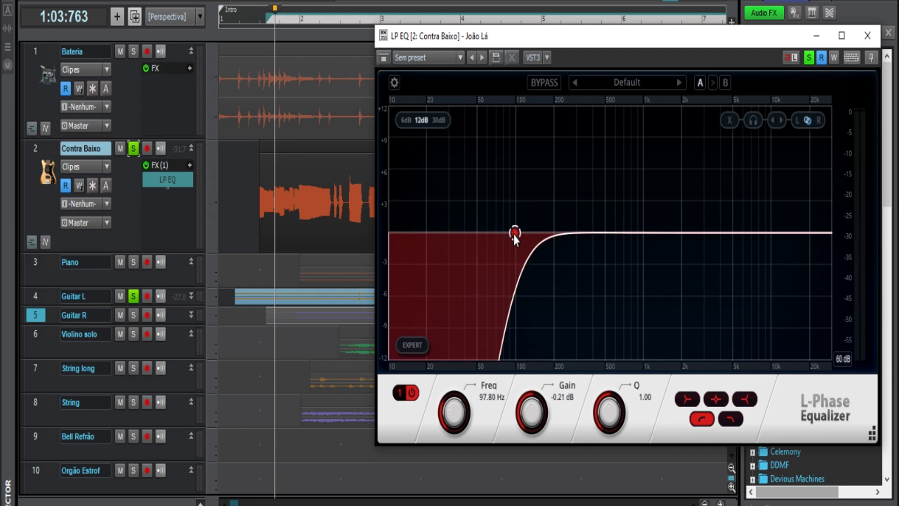
Raise the high-pass cutoff to about 118 Hz while auditioning the bass, then lower it to about 78 Hz.
{"action": "key", "text": "space"}
{"action": "mouse_move", "coordinate": [514, 235]}
{"action": "left_mouse_down"}
{"action": "mouse_move", "coordinate": [498, 235]}
{"action": "mouse_move", "coordinate": [525, 235]}
{"action": "left_mouse_up"}
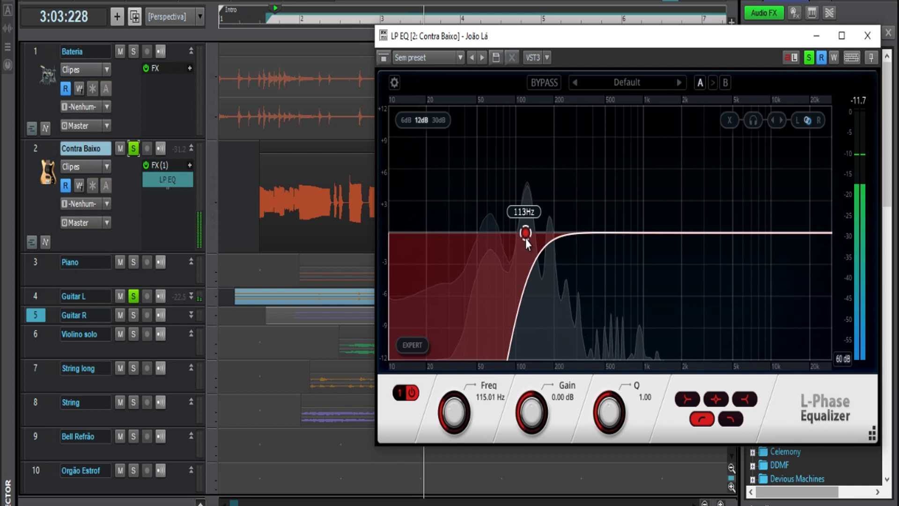
{"action": "key", "text": "space"}
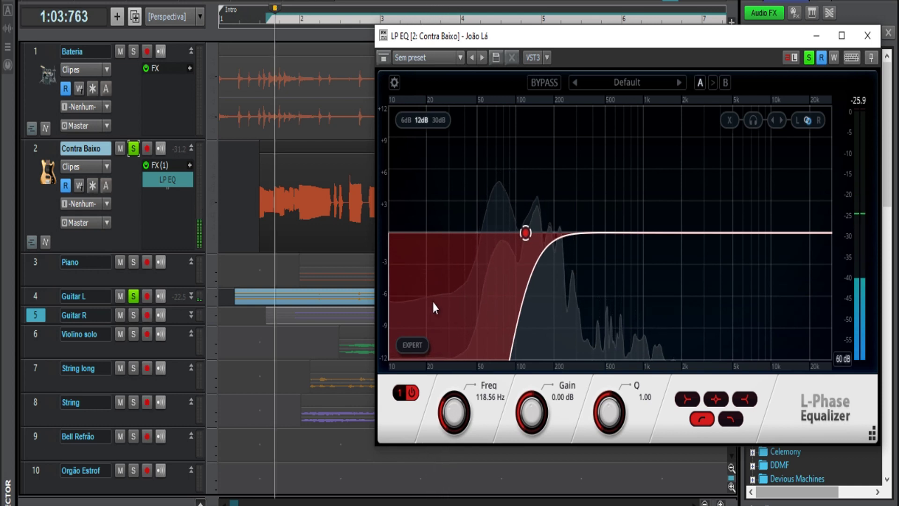
{"action": "key", "text": "space"}
{"action": "left_click_drag", "start_coordinate": [526, 236], "coordinate": [526, 271]}
{"action": "key", "text": "space"}
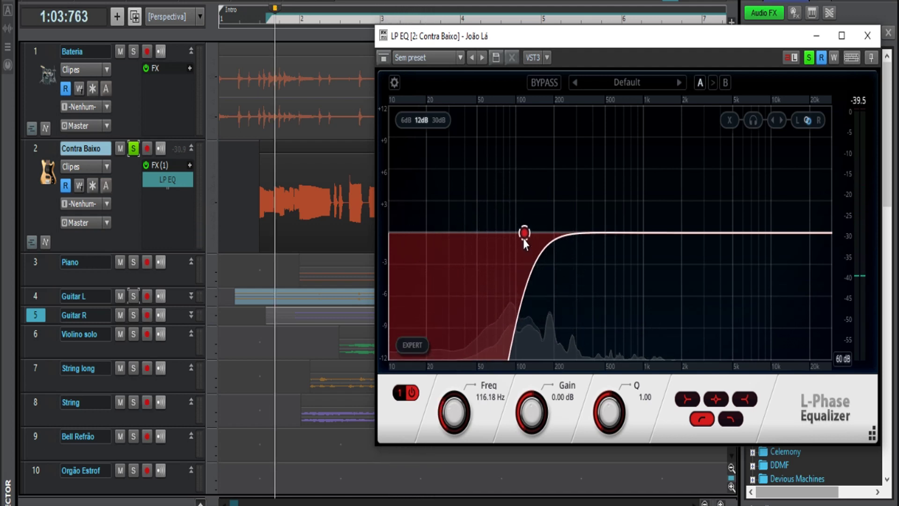
{"action": "left_click_drag", "start_coordinate": [525, 234], "coordinate": [501, 249]}
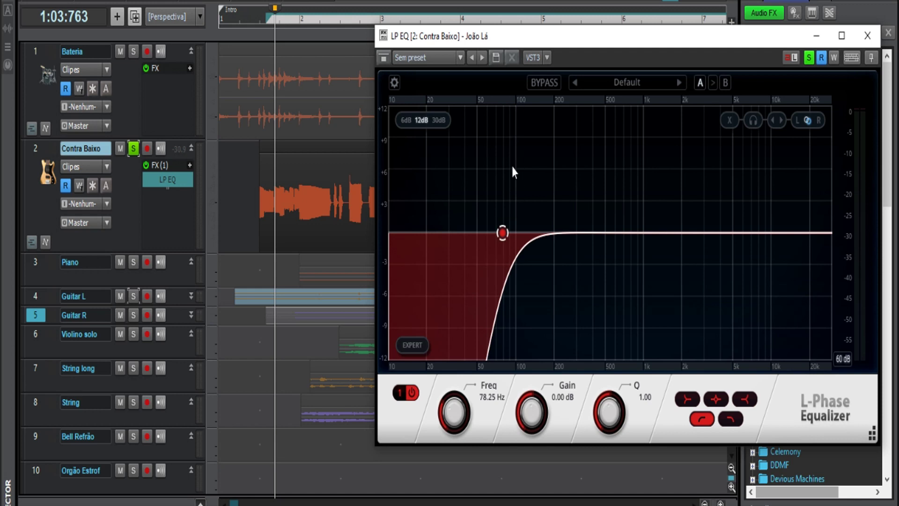
Raise the high-pass cutoff in the LP EQ to about 96 Hz.
{"action": "left_click_drag", "start_coordinate": [502, 233], "coordinate": [513, 236]}
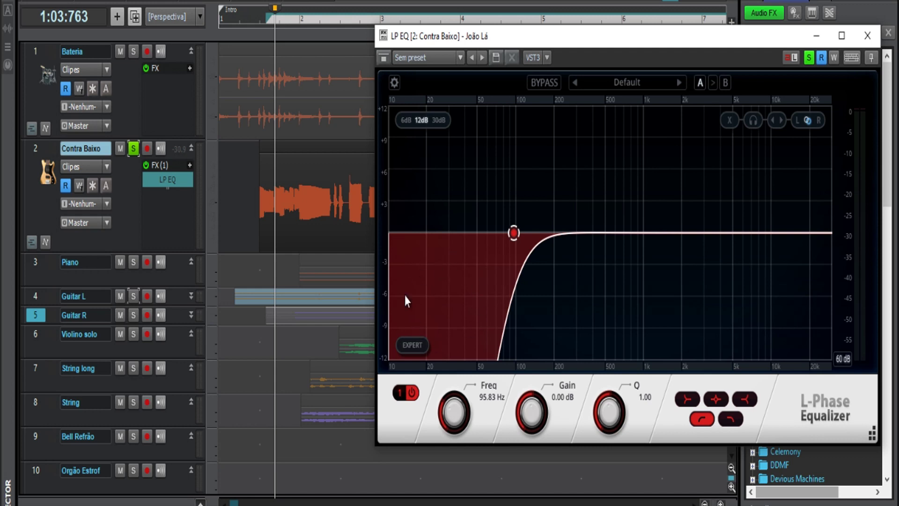
{"action": "left_click", "coordinate": [847, 451]}
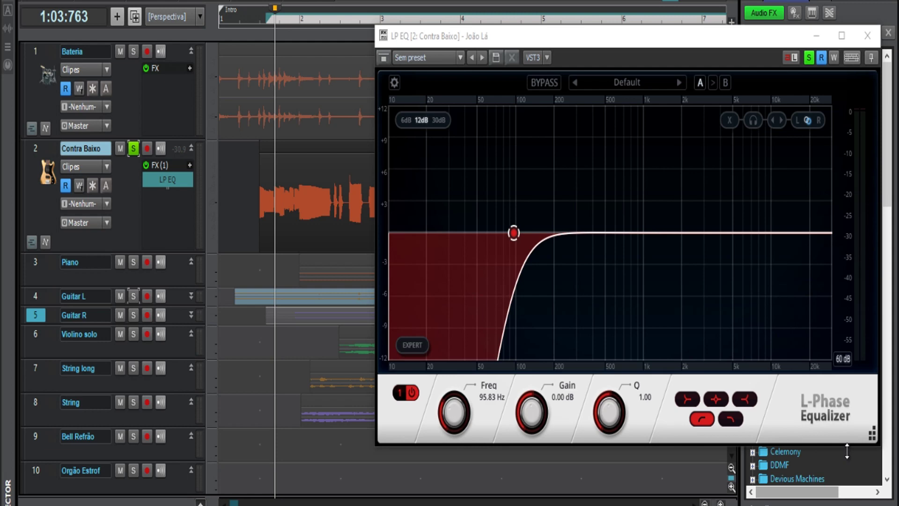
Add the iZotope RX 6 De-ess effect to the Contra Baixo track after the LP EQ, and close its window.
{"action": "left_click_drag", "start_coordinate": [707, 44], "coordinate": [577, 45]}
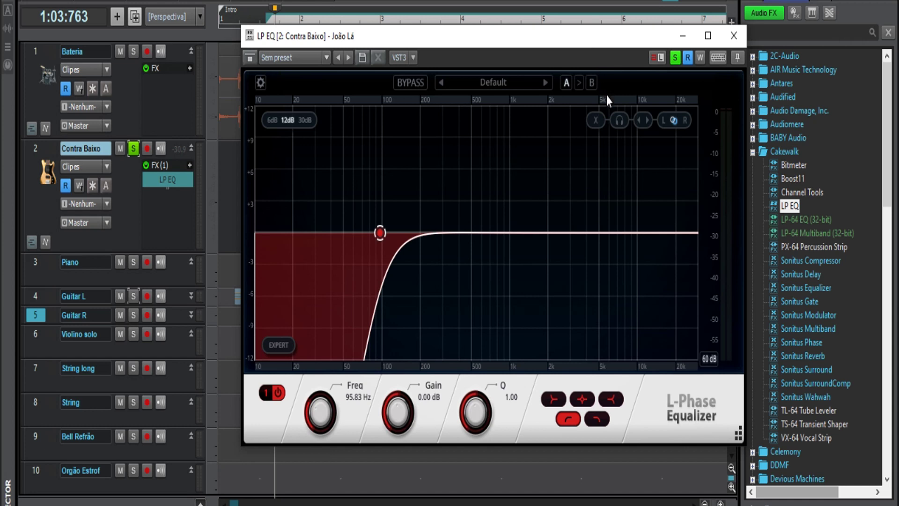
{"action": "scroll", "coordinate": [787, 341], "scroll_direction": "down", "scroll_amount": 15}
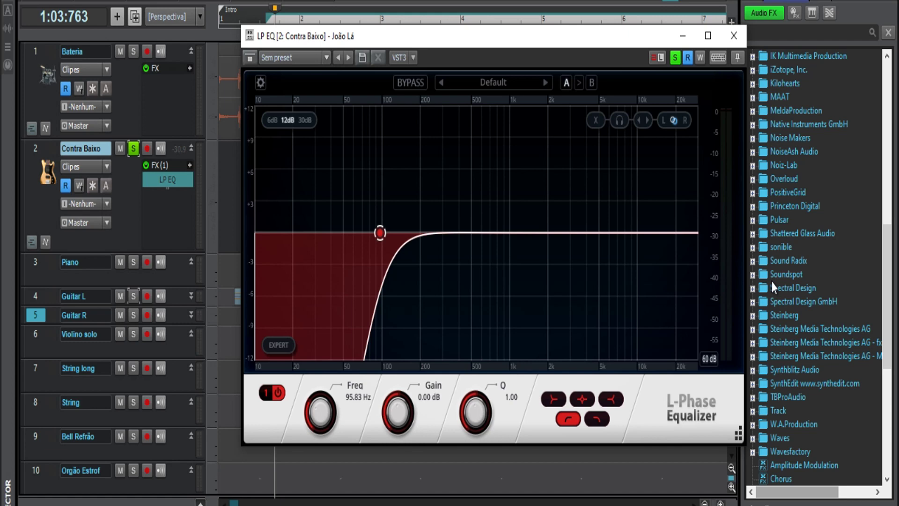
{"action": "left_click_drag", "start_coordinate": [799, 234], "coordinate": [165, 196]}
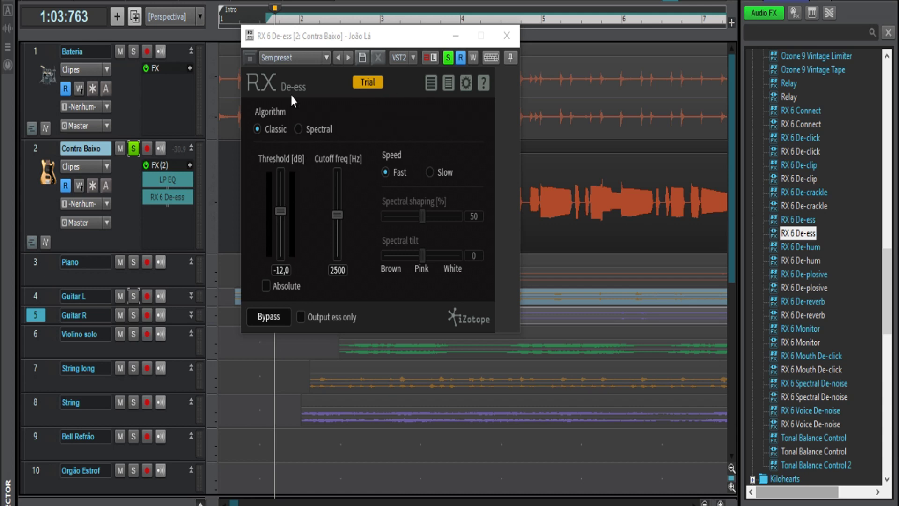
{"action": "left_click", "coordinate": [507, 38]}
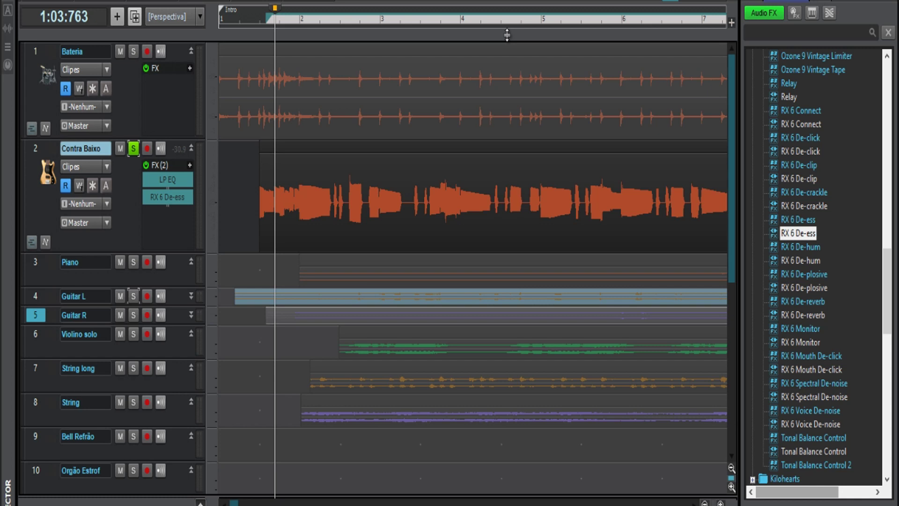
Add a second bell band to Contra Baixo's LP EQ as a narrow cut at about 4158 Hz, -10.7 dB, Q 10, and close the equalizer.
{"action": "mouse_move", "coordinate": [176, 181]}
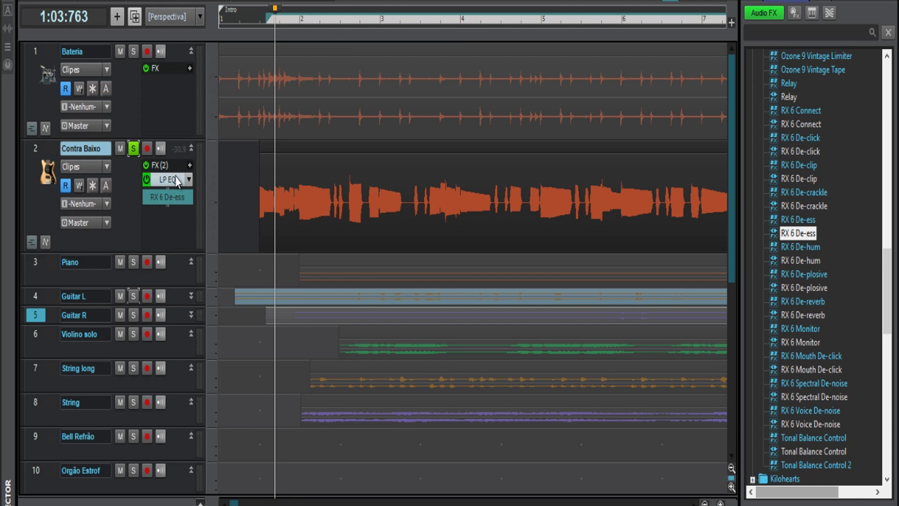
{"action": "double_click", "coordinate": [175, 178]}
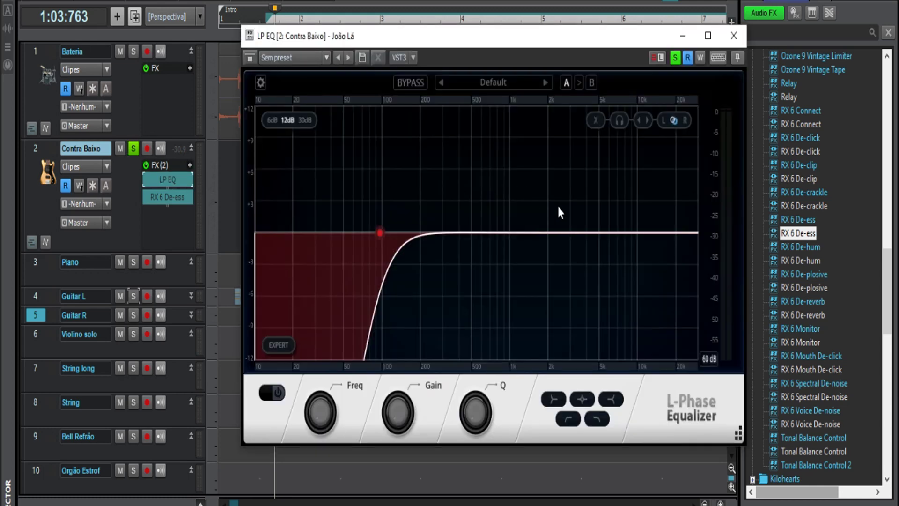
{"action": "left_click", "coordinate": [538, 230]}
{"action": "left_click_drag", "start_coordinate": [538, 234], "coordinate": [549, 278]}
{"action": "left_click_drag", "start_coordinate": [475, 424], "coordinate": [532, 335]}
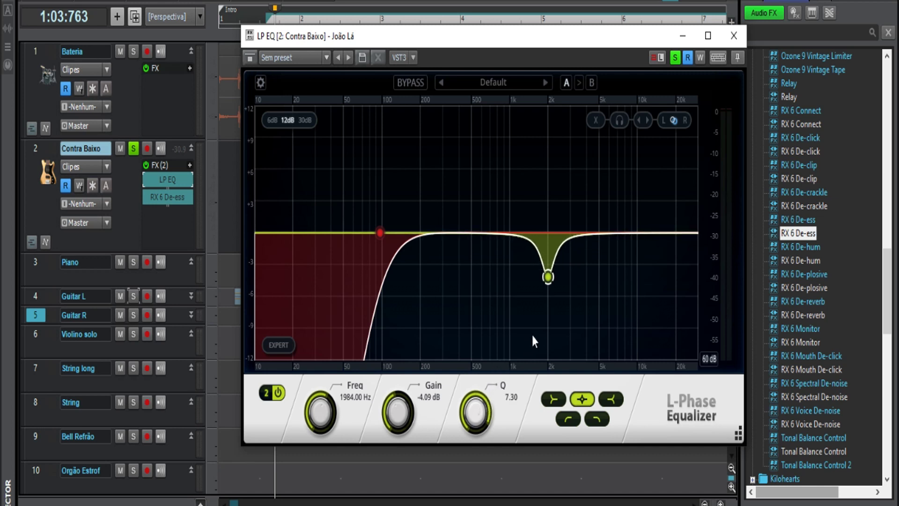
{"action": "left_click_drag", "start_coordinate": [548, 277], "coordinate": [589, 346]}
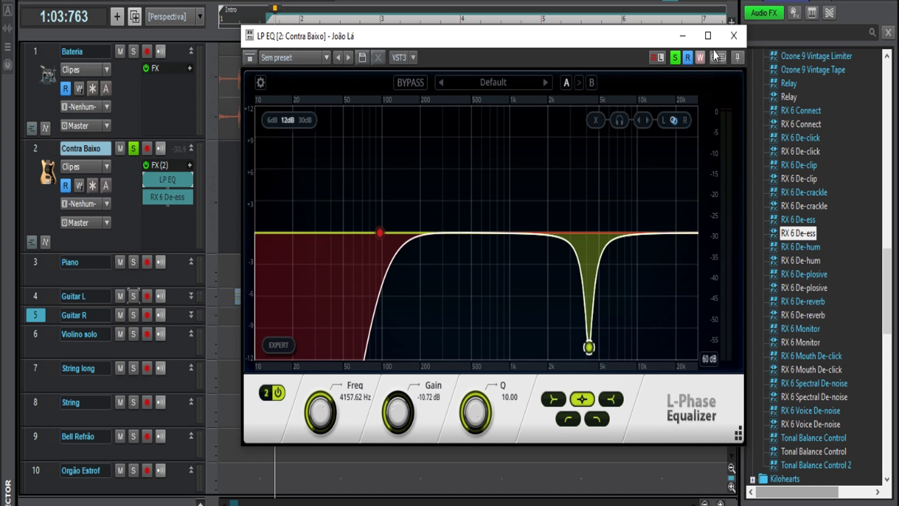
{"action": "left_click", "coordinate": [734, 36]}
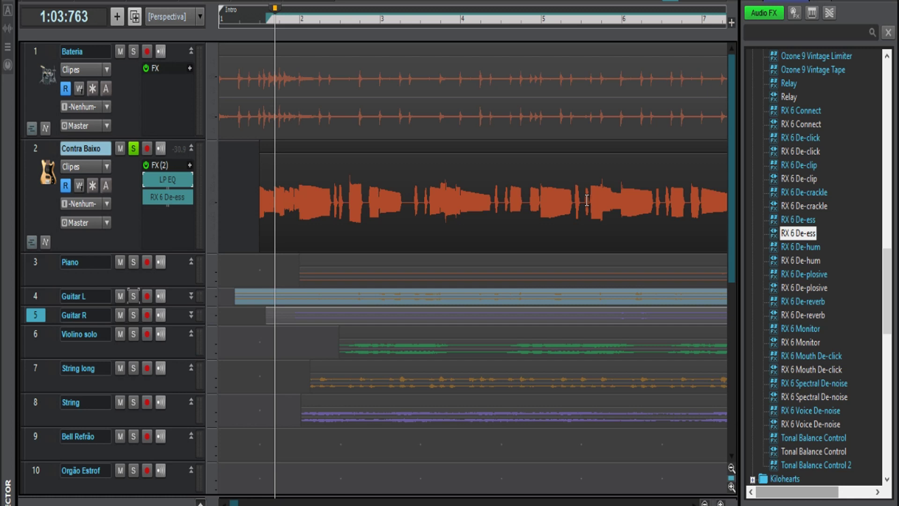
Reopen the LP EQ, turn the low band into a bell boost, and raise the second band to about +3.6 dB at 3795 Hz.
{"action": "mouse_move", "coordinate": [165, 183]}
{"action": "double_click", "coordinate": [164, 179]}
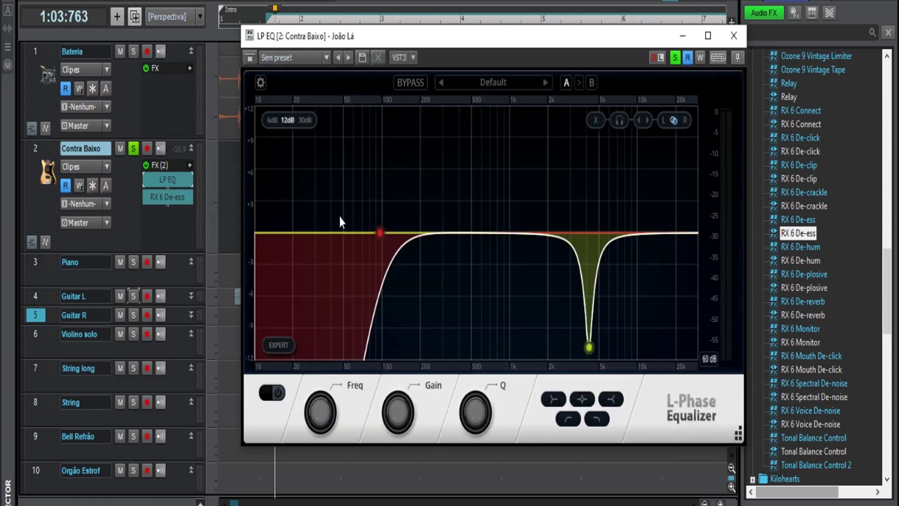
{"action": "mouse_move", "coordinate": [171, 188]}
{"action": "left_click_drag", "start_coordinate": [380, 232], "coordinate": [397, 196]}
{"action": "left_click", "coordinate": [582, 398]}
{"action": "left_click_drag", "start_coordinate": [589, 347], "coordinate": [584, 195]}
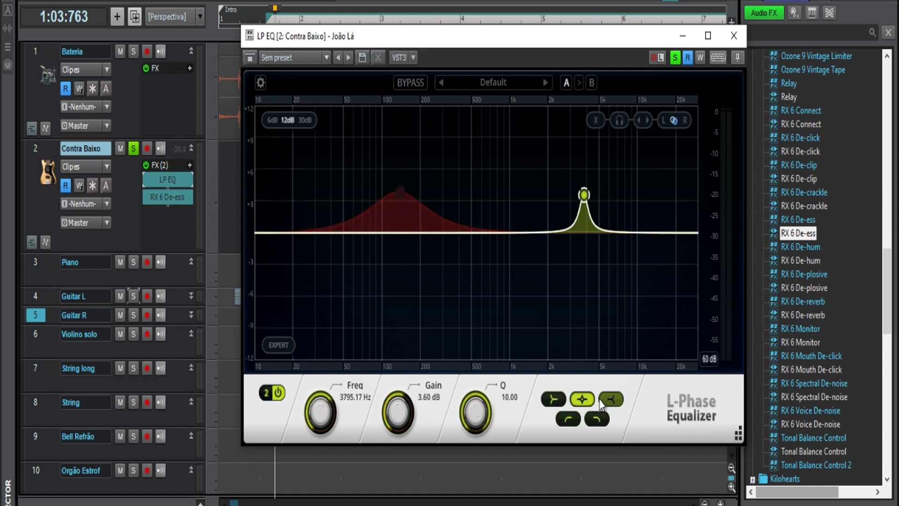